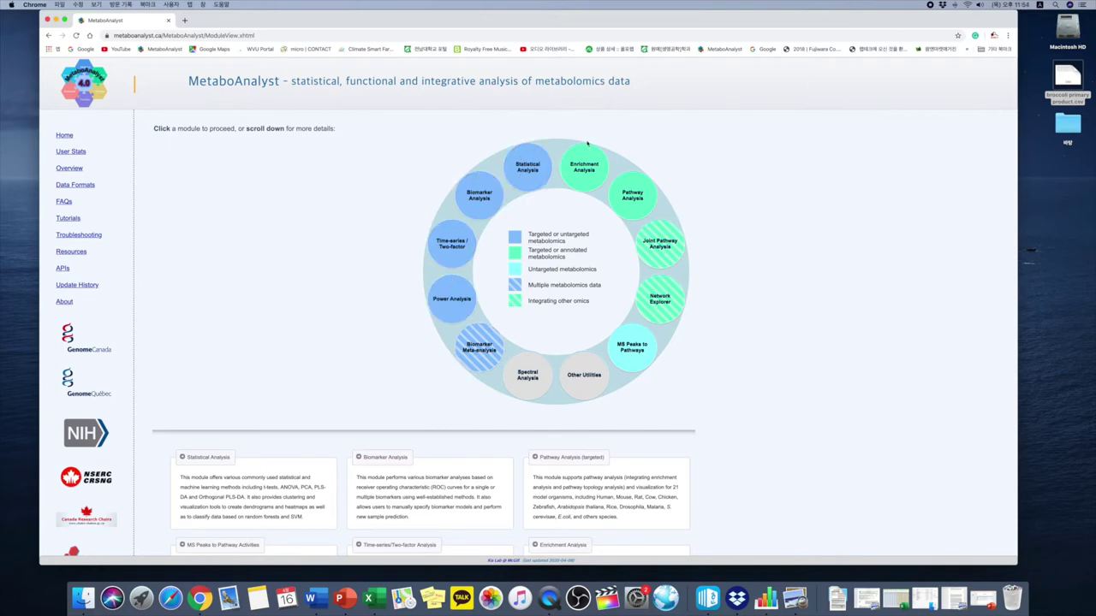
Open the Statistical Analysis module and look over its data upload and test data sections
click(528, 173)
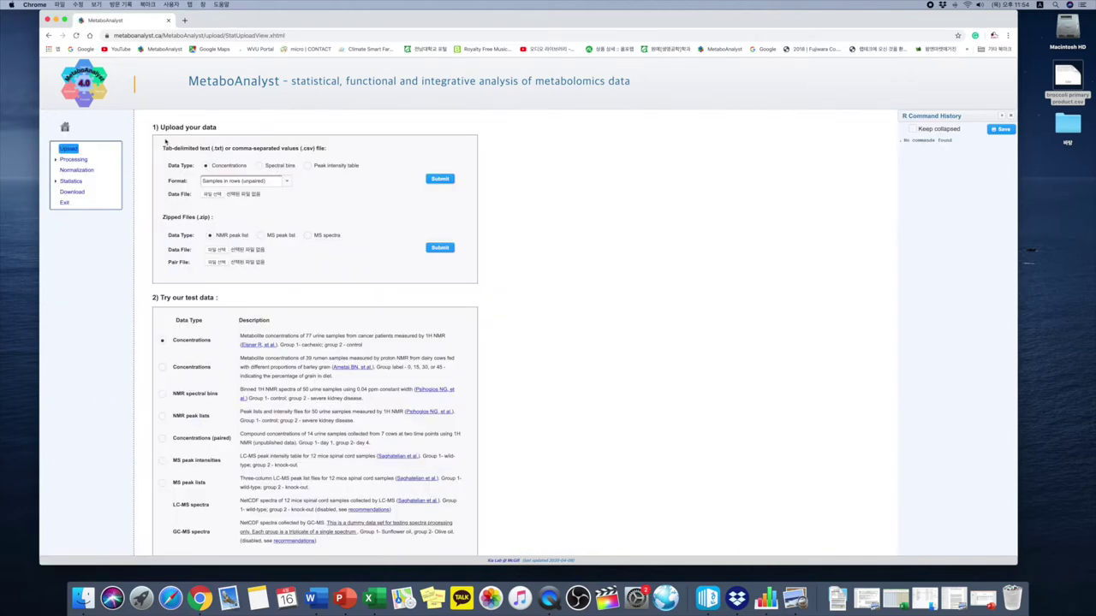
drag(142, 117, 482, 279)
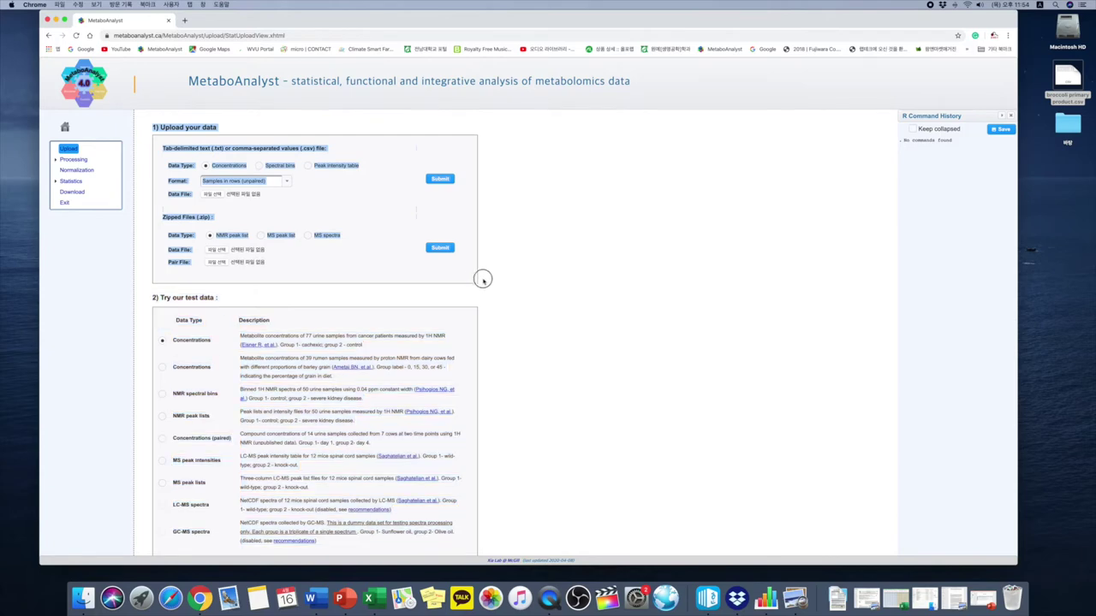
drag(156, 297, 469, 514)
click(503, 495)
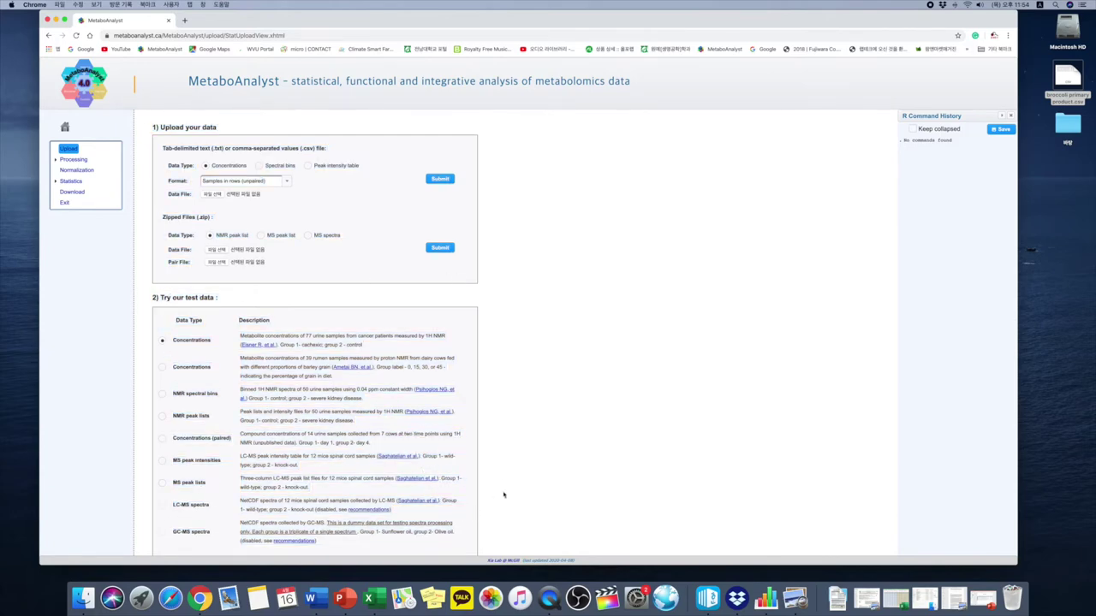
Examine the example datasets and their descriptions in the test data section
click(162, 340)
scroll(163, 338, down, 1)
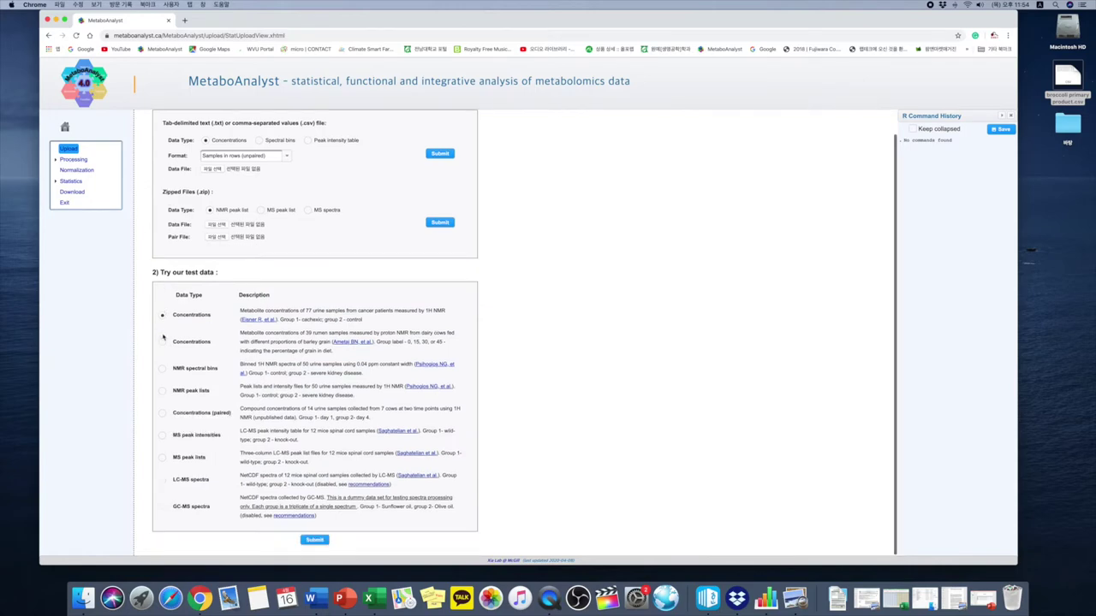
drag(148, 271, 533, 540)
click(533, 540)
drag(148, 277, 489, 502)
click(494, 508)
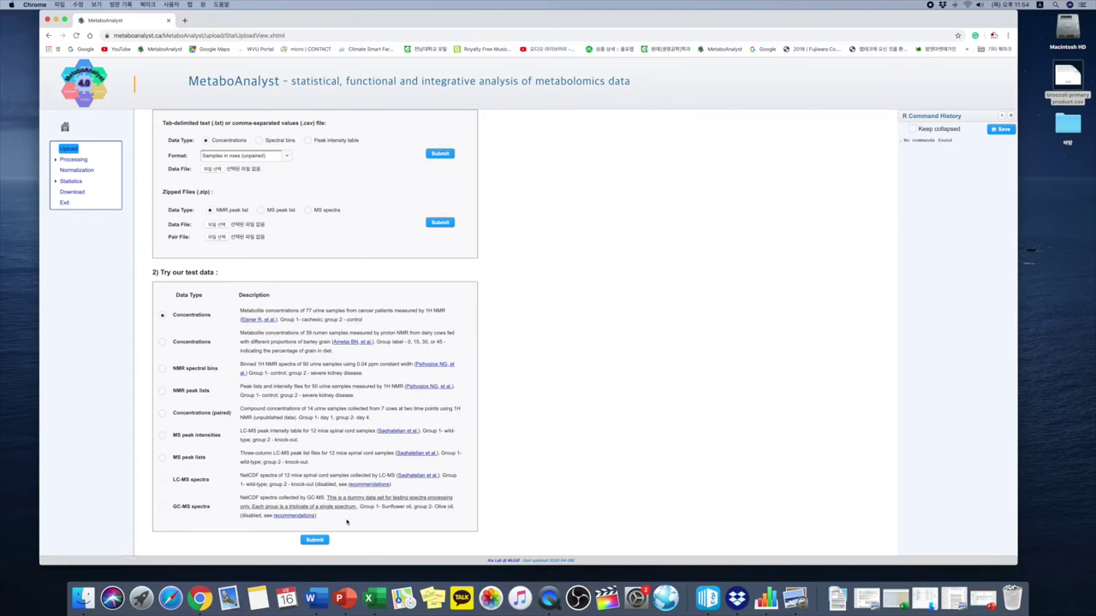
drag(346, 522, 154, 272)
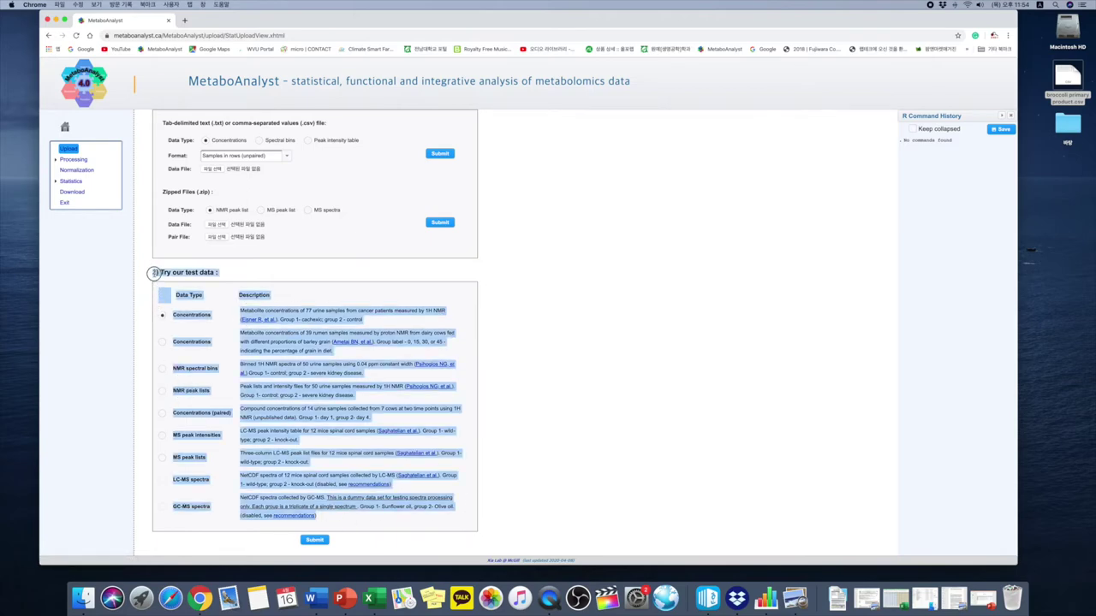
click(154, 273)
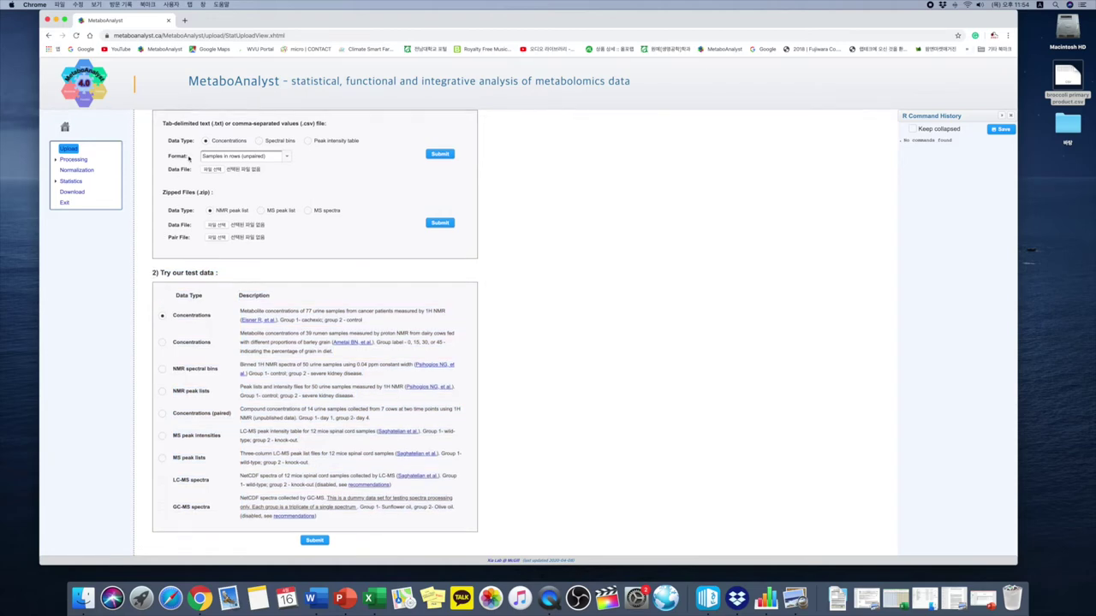
scroll(177, 205, up, 1)
Examine the data types offered for uploading a text or CSV file
drag(150, 127, 272, 126)
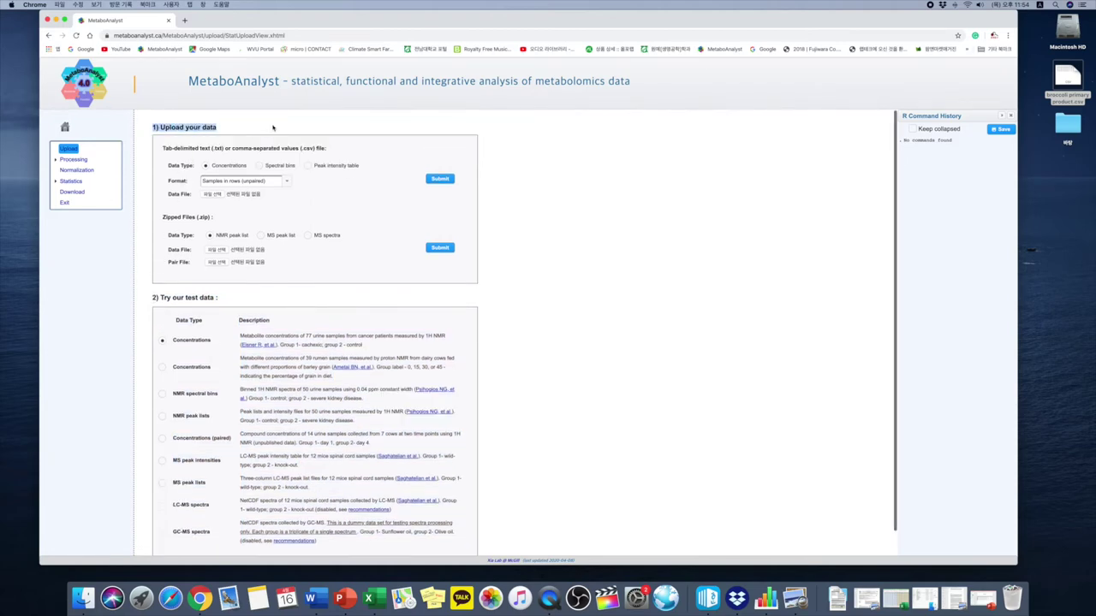
click(272, 127)
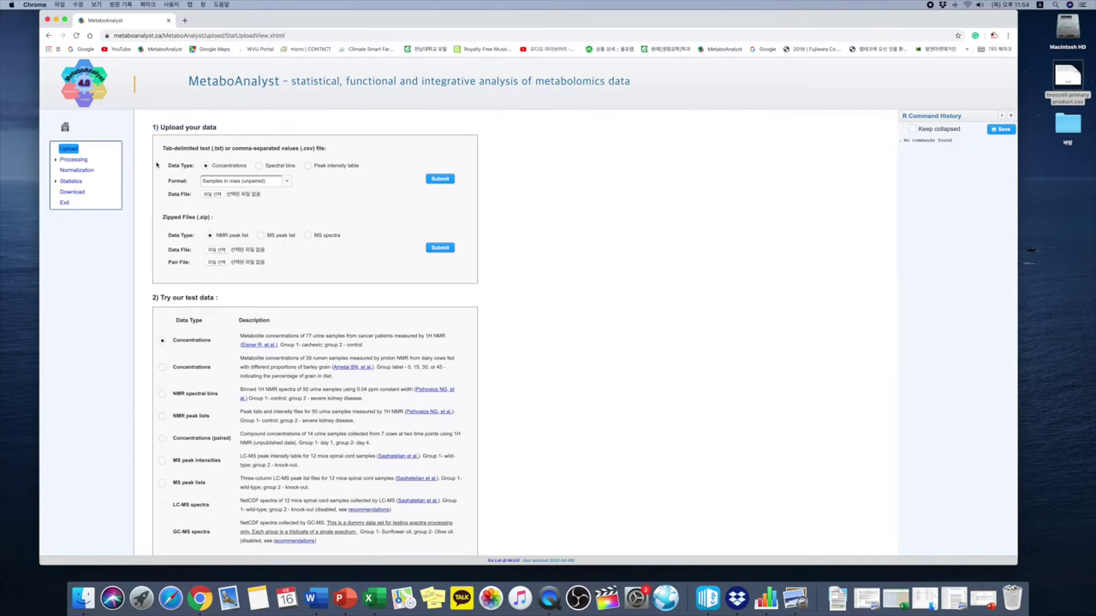
drag(159, 165, 388, 168)
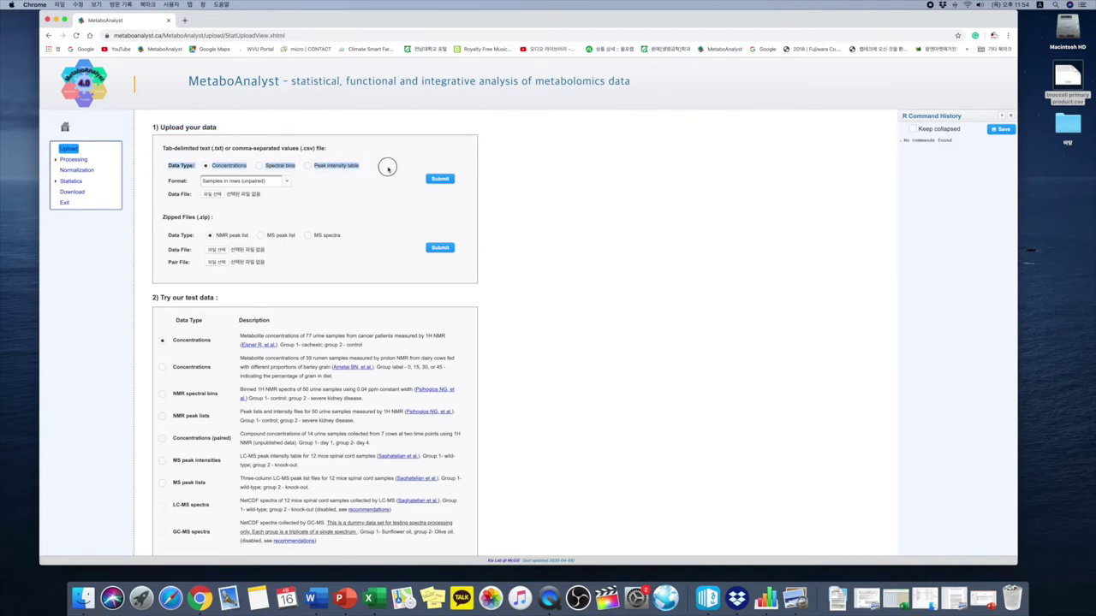
click(388, 168)
drag(260, 166, 196, 167)
click(368, 170)
click(195, 168)
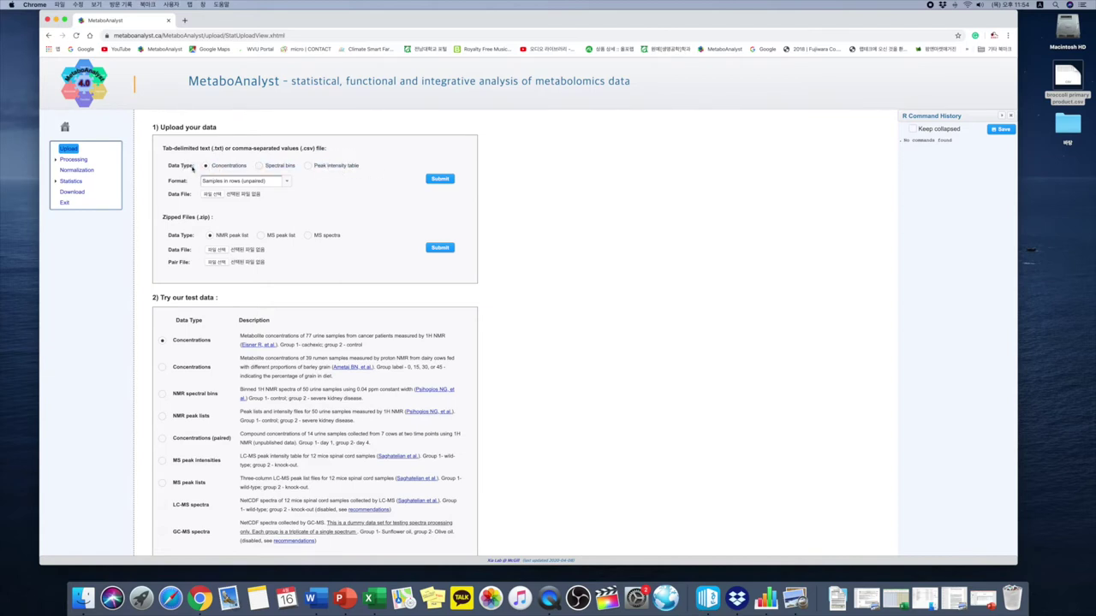
Set the data type for the text or CSV upload to Peak intensity table
click(229, 169)
click(280, 169)
drag(361, 166, 291, 169)
click(356, 166)
click(362, 170)
drag(363, 170, 196, 168)
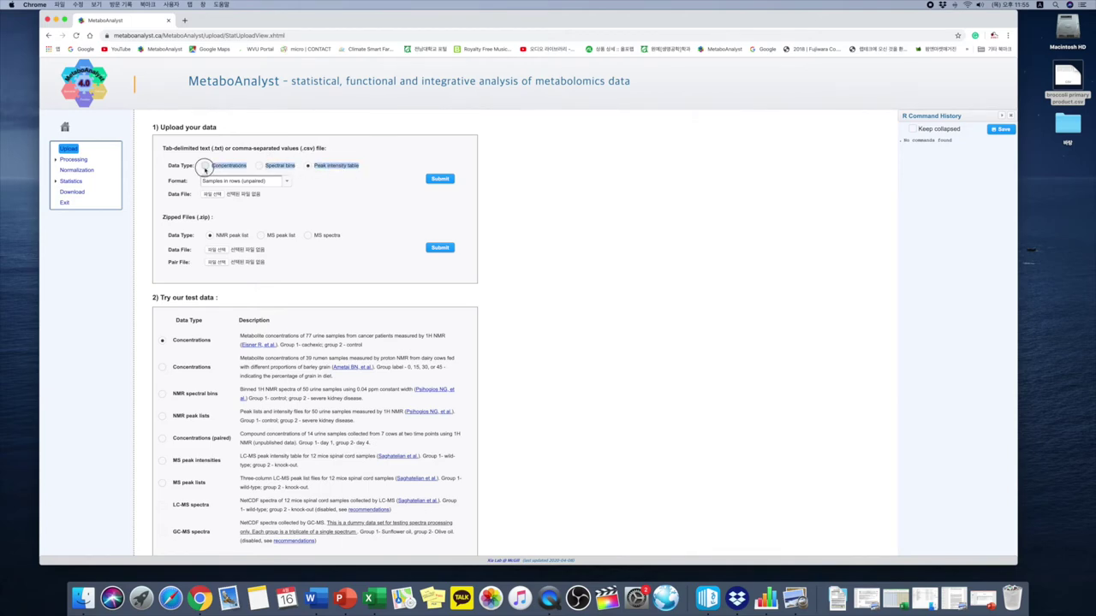
click(196, 169)
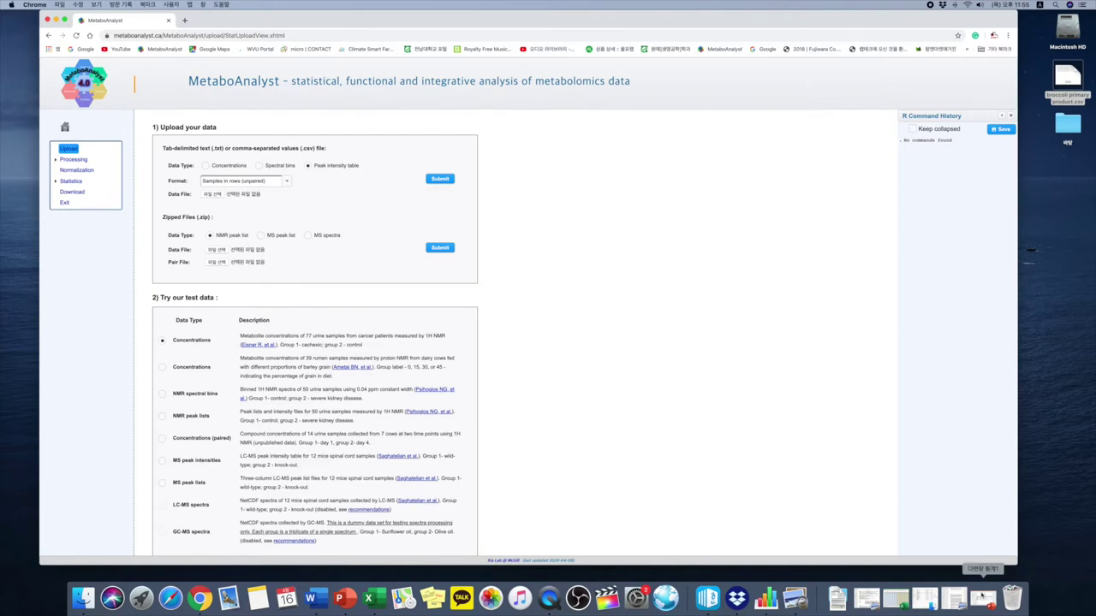
Switch to PowerPoint to review the Data Matrix slide, and return to the MetaboAnalyst upload page
click(982, 604)
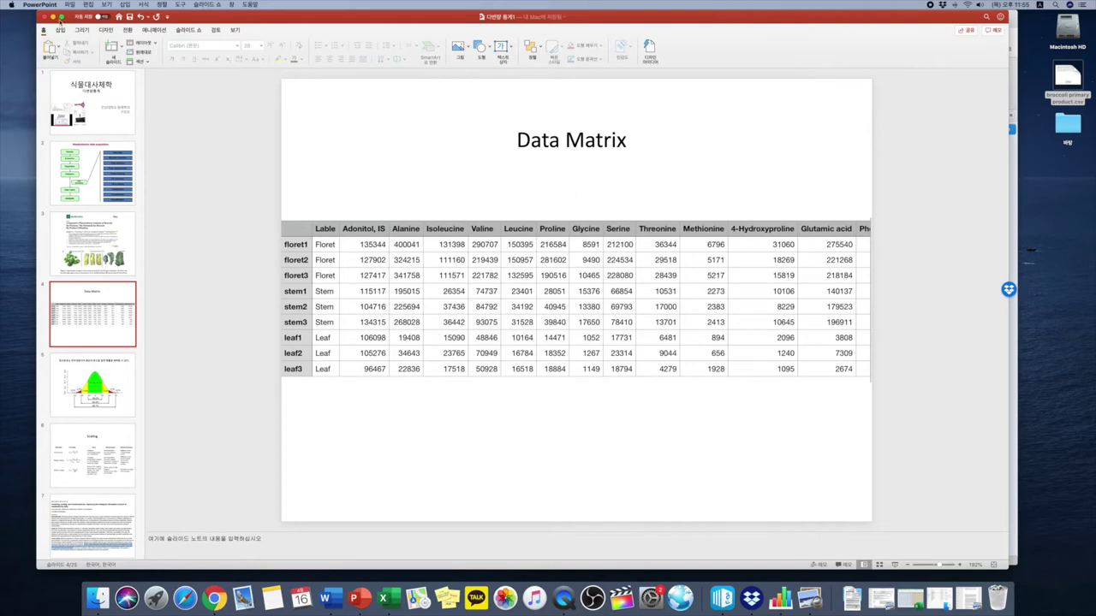
click(52, 16)
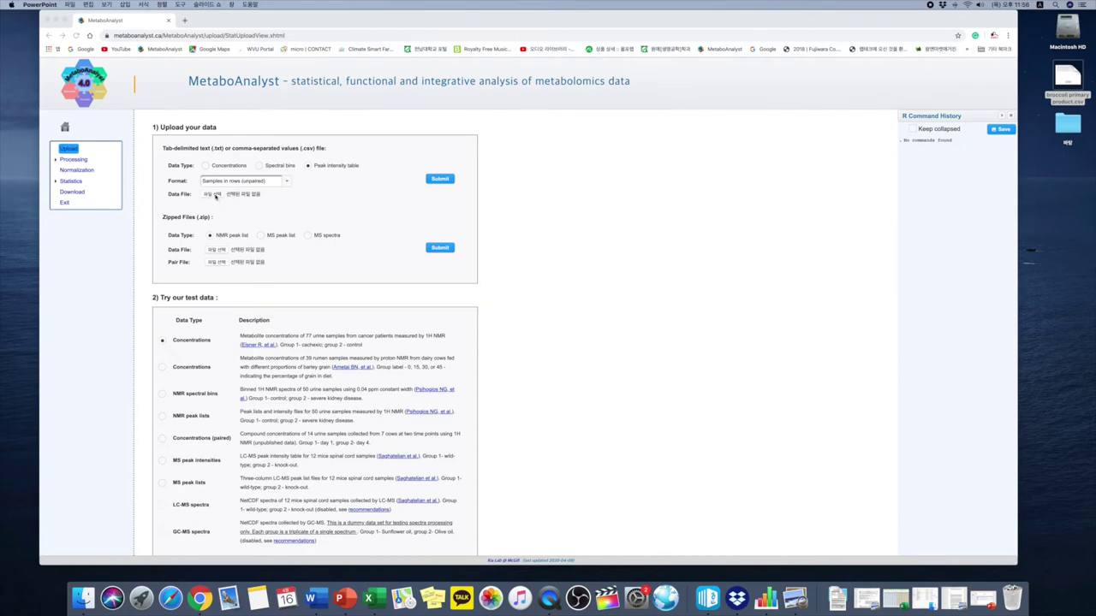
Choose broccoli primary product.csv from the desktop as the data file and submit it for upload
click(215, 195)
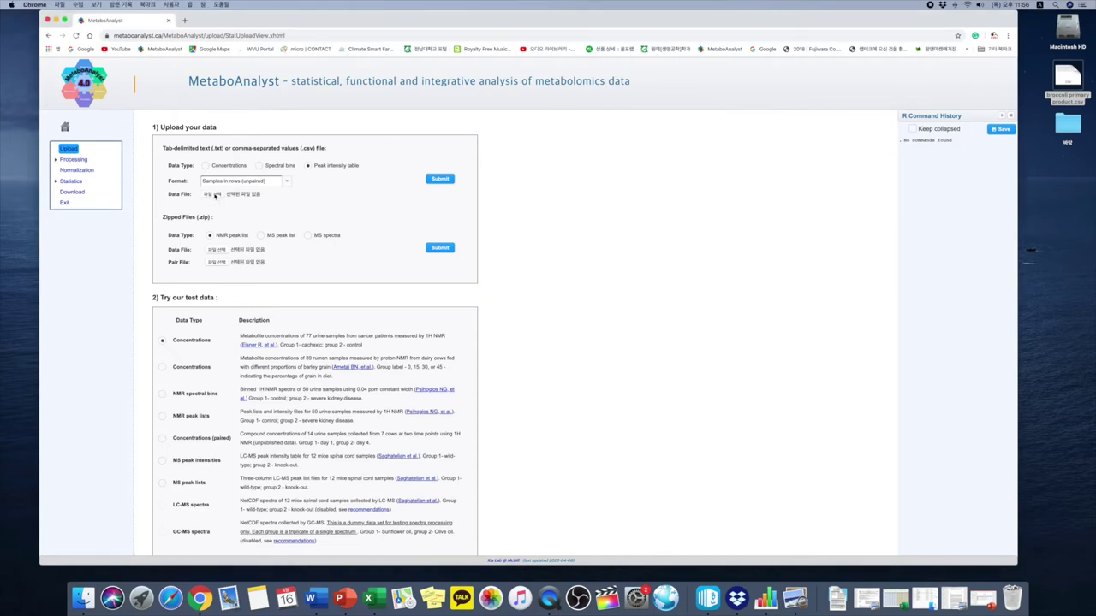
click(209, 195)
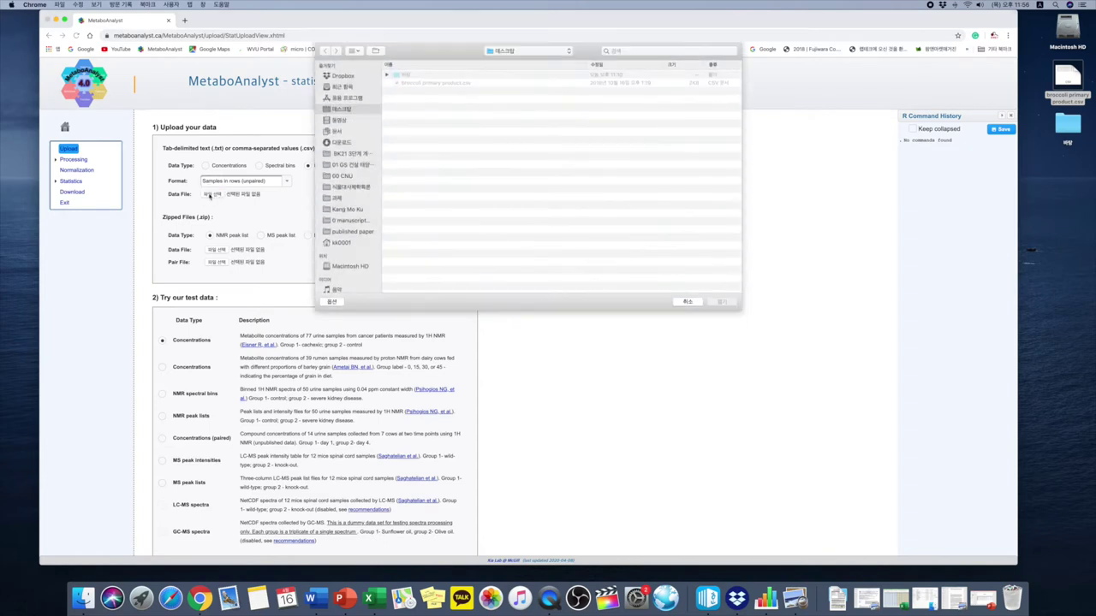
click(420, 85)
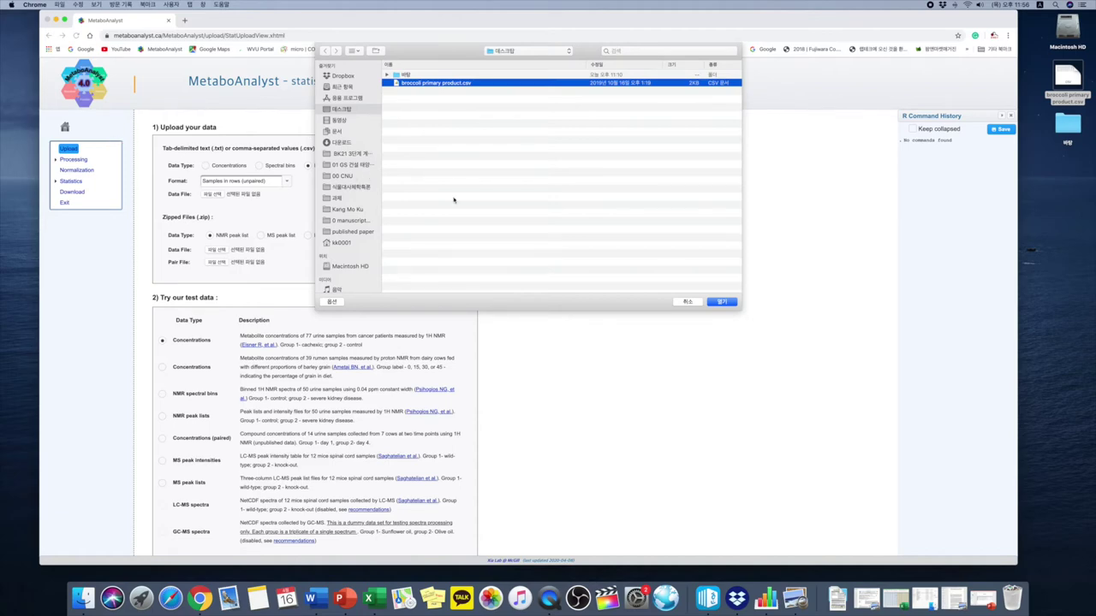
click(721, 302)
click(439, 179)
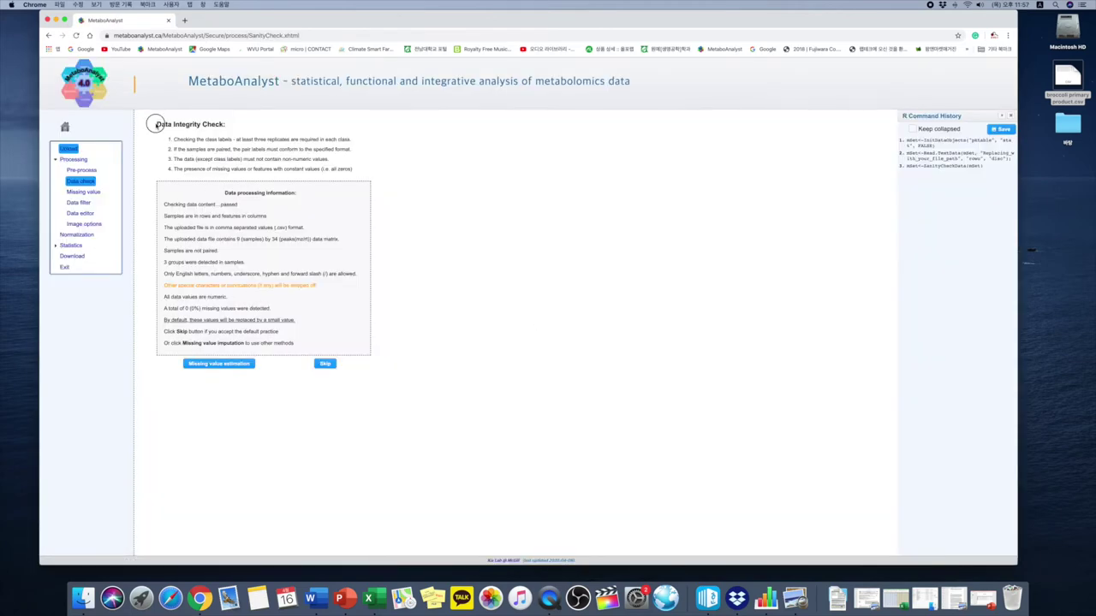
Examine the data integrity check for the detected groups, matrix size, numeric values and missing values
drag(159, 122, 420, 384)
click(209, 224)
drag(261, 262, 164, 265)
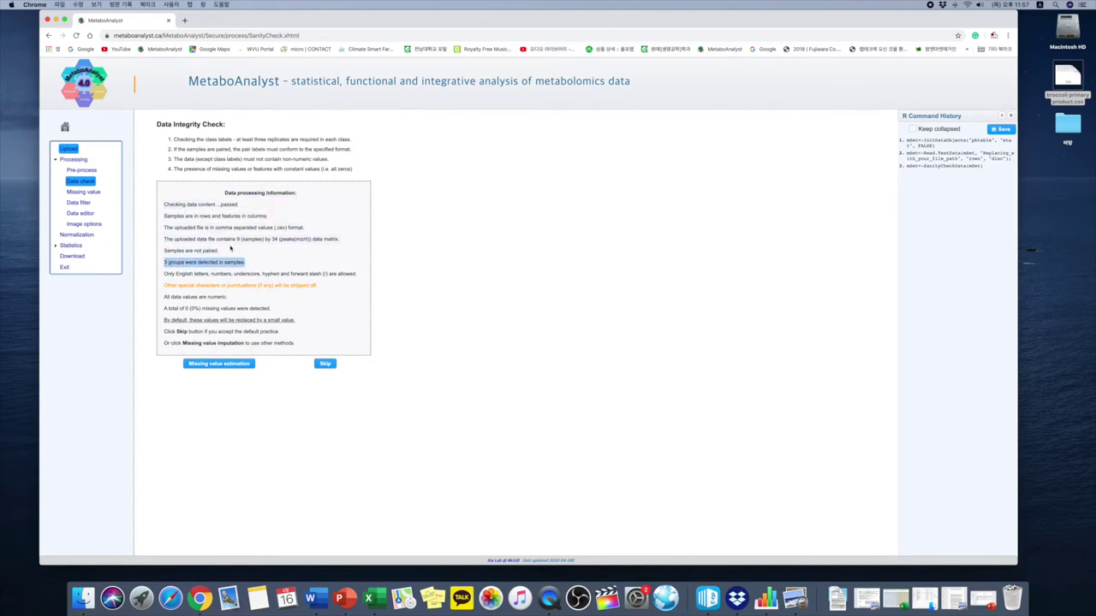
drag(236, 240, 350, 237)
click(283, 240)
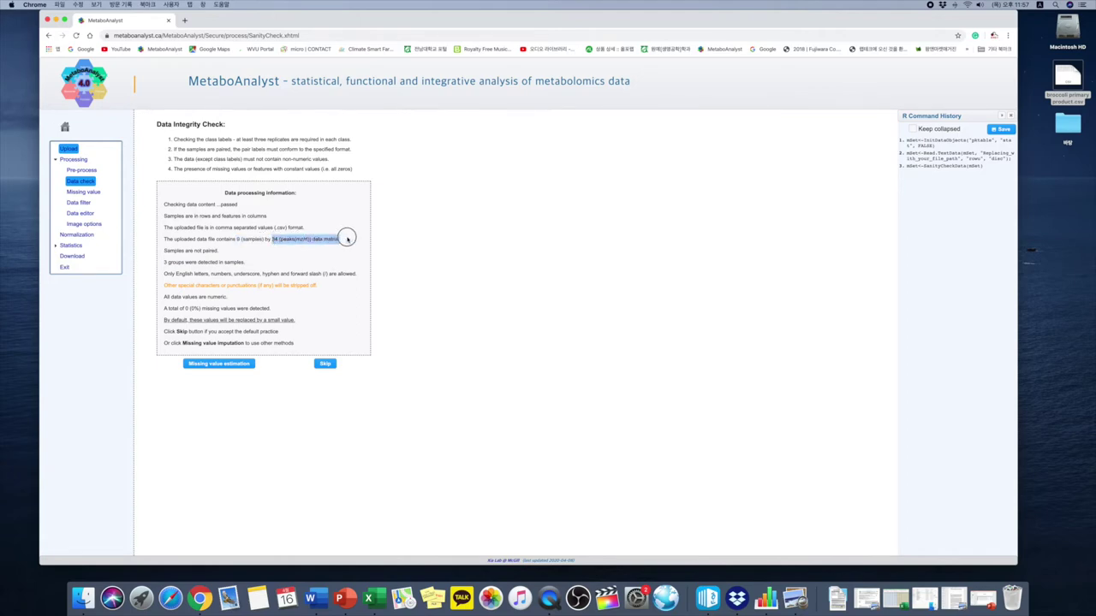
click(350, 237)
drag(163, 296, 240, 298)
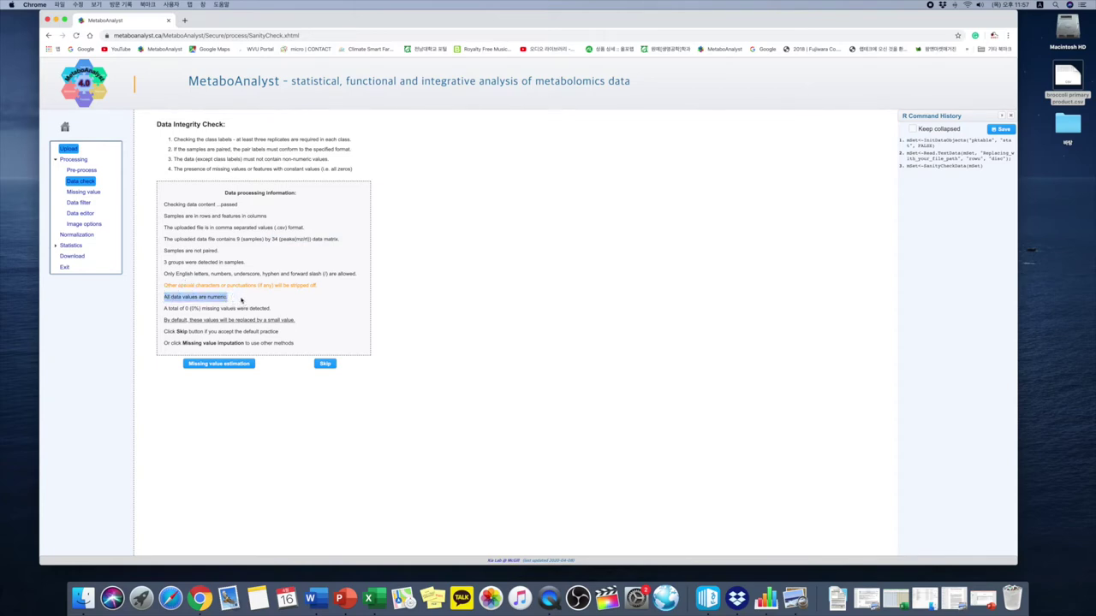
click(166, 315)
drag(163, 309, 272, 309)
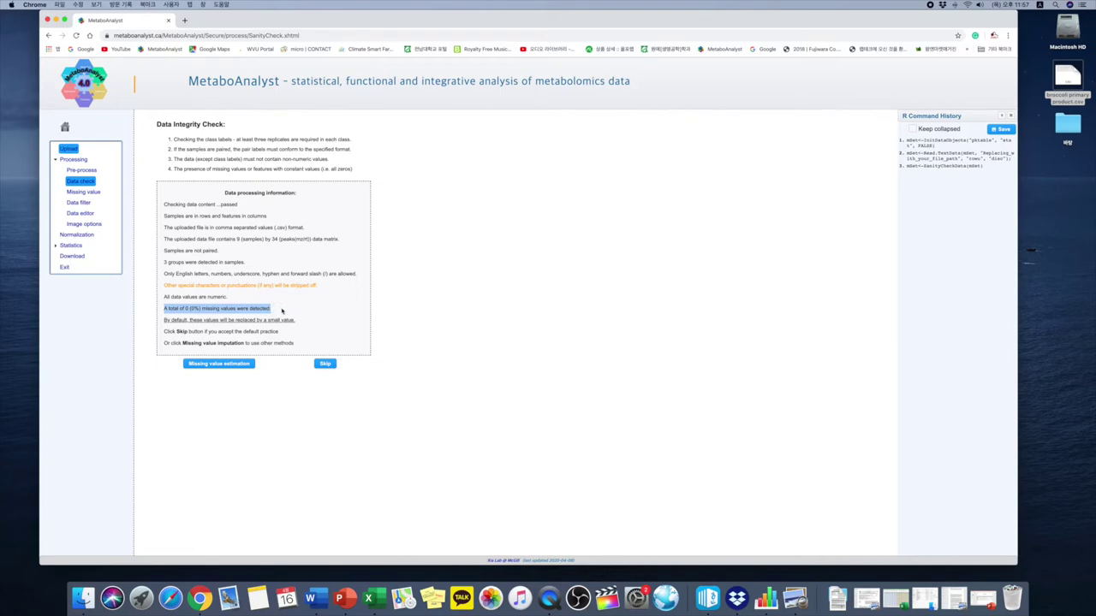
click(349, 321)
Skip missing value estimation and proceed to normalization with data filtering set to None (less than 5000 features)
click(326, 364)
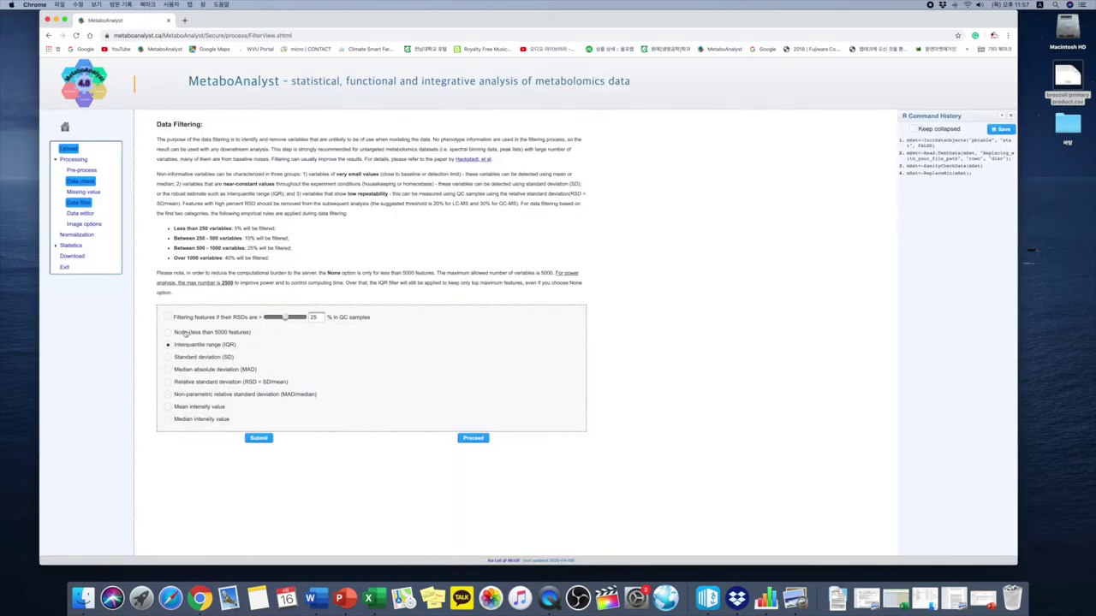
drag(272, 335, 182, 336)
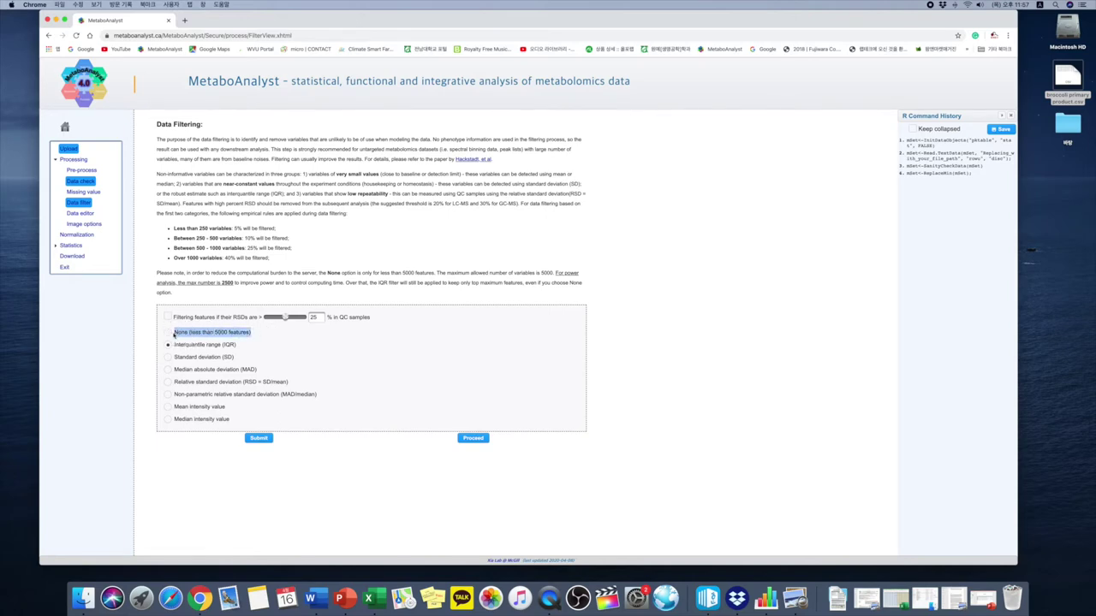
click(168, 333)
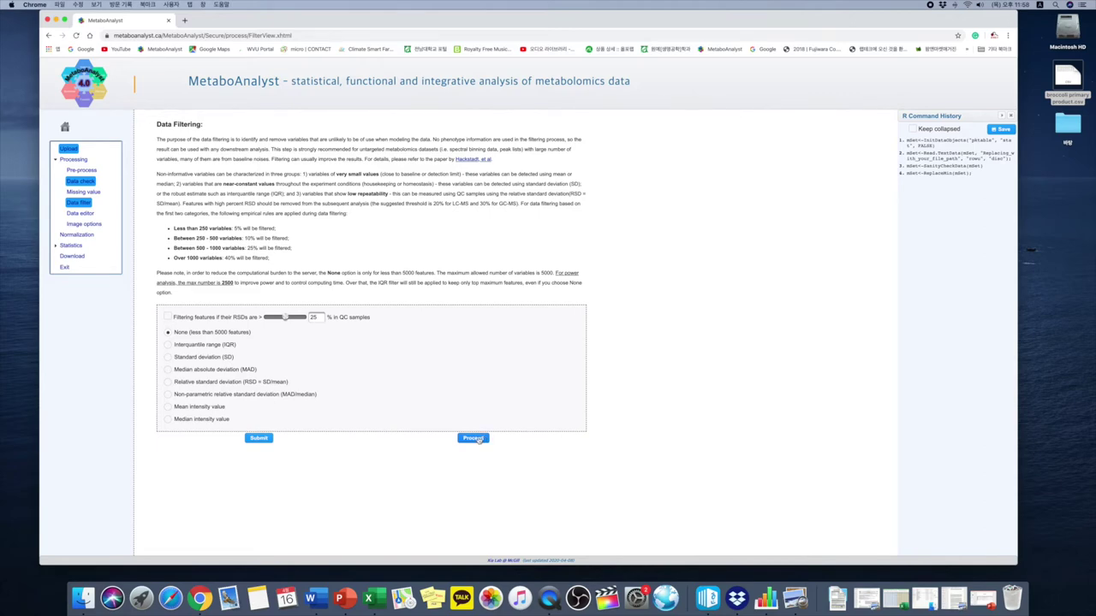
click(477, 438)
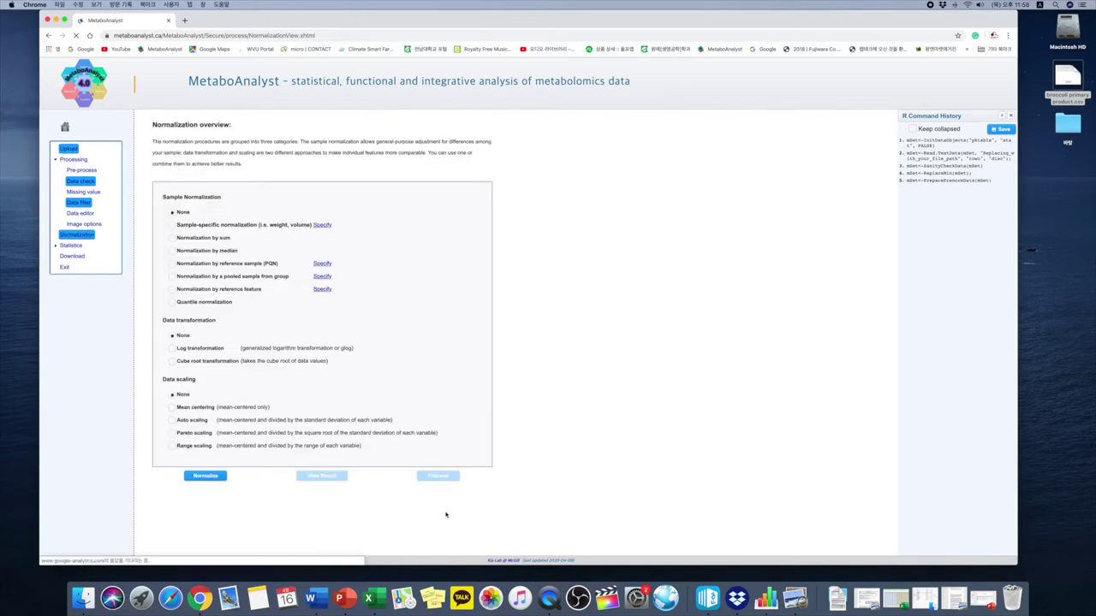
Look over the normalization overview and the per-sample factors for sample-specific normalization, cancelling the factor dialog
drag(153, 126, 504, 461)
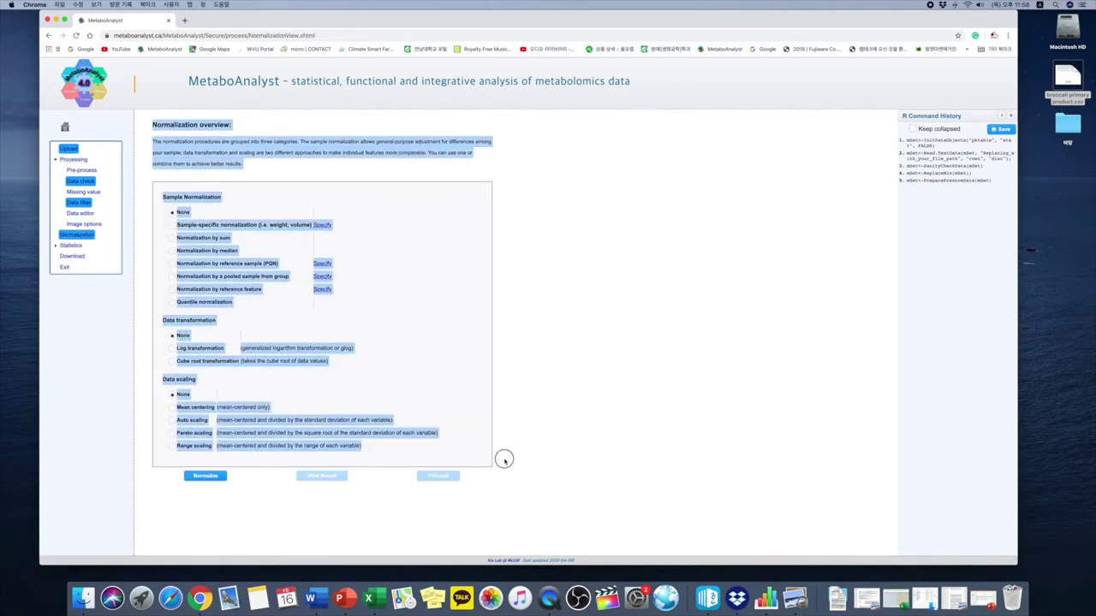
click(214, 156)
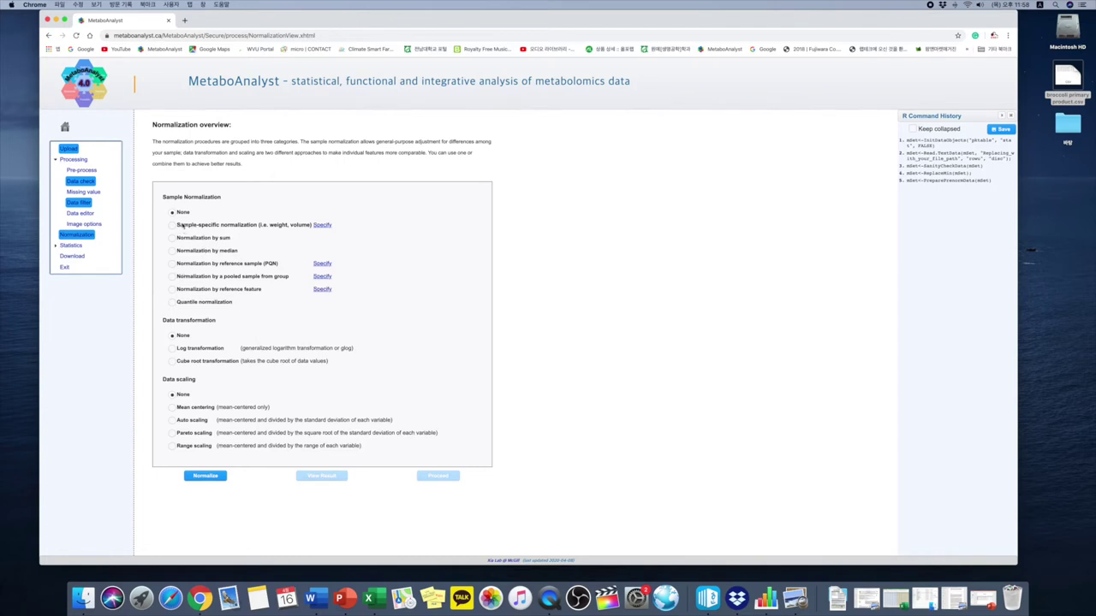
drag(180, 225, 386, 228)
click(388, 229)
click(322, 225)
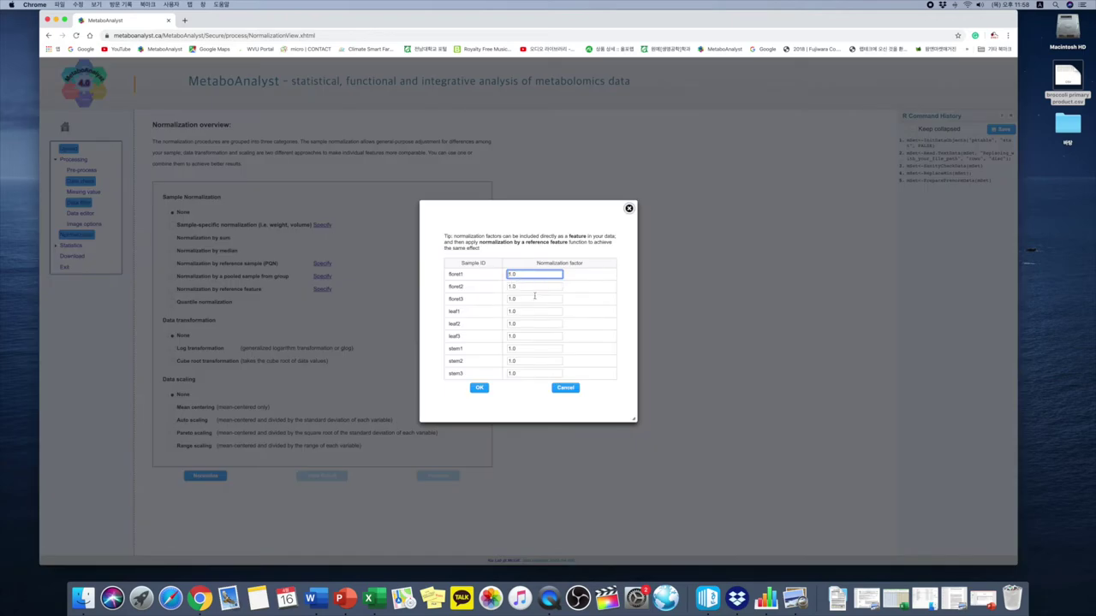
click(568, 391)
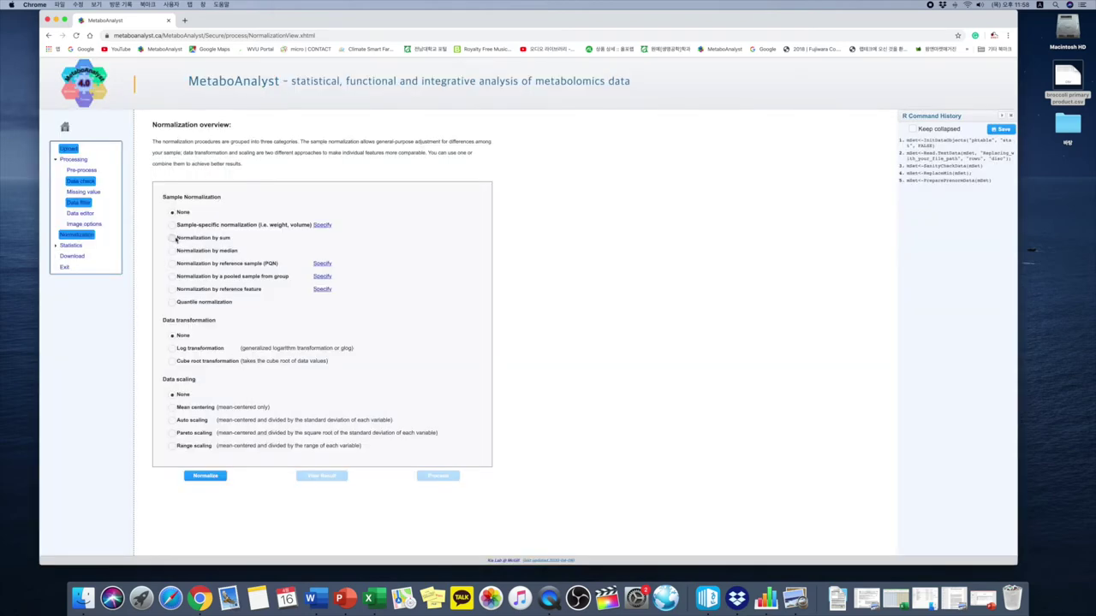
Try sample normalization by sum, by median and by reference sample (PQN), cancelling the reference sample choice
click(174, 238)
click(172, 251)
click(173, 264)
click(322, 265)
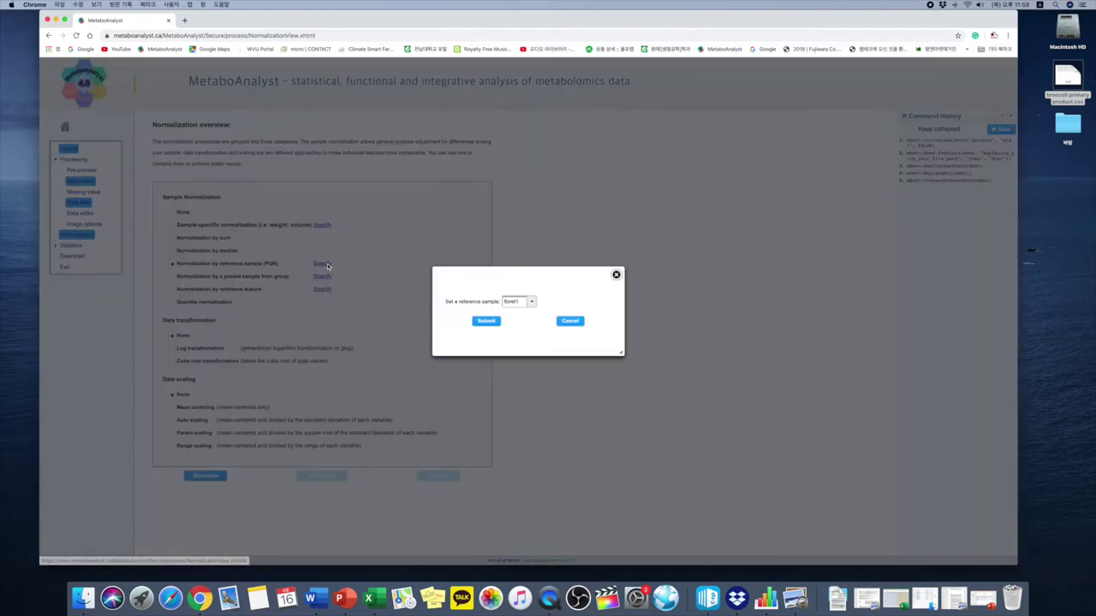
click(524, 301)
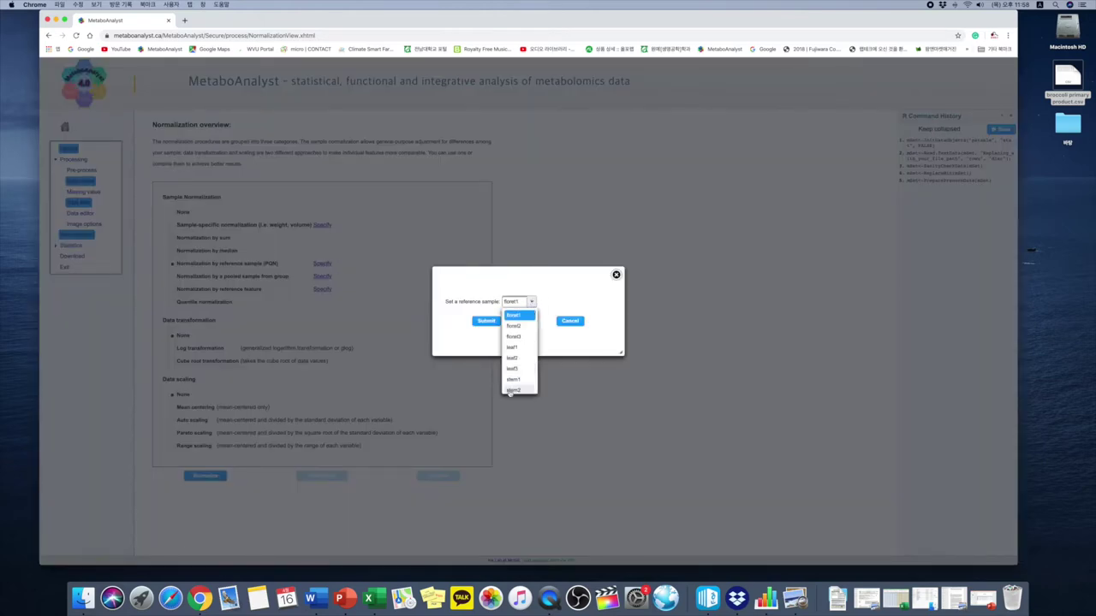
click(514, 337)
click(570, 321)
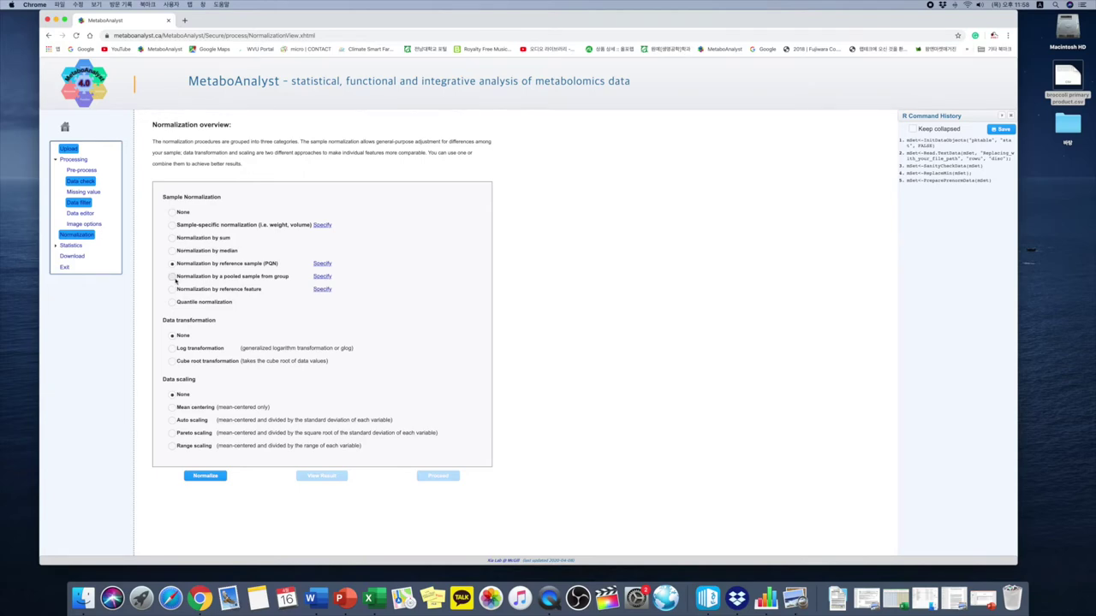
Try normalization by a pooled sample from group, browsing the reference groups and cancelling the choice
click(173, 277)
click(323, 276)
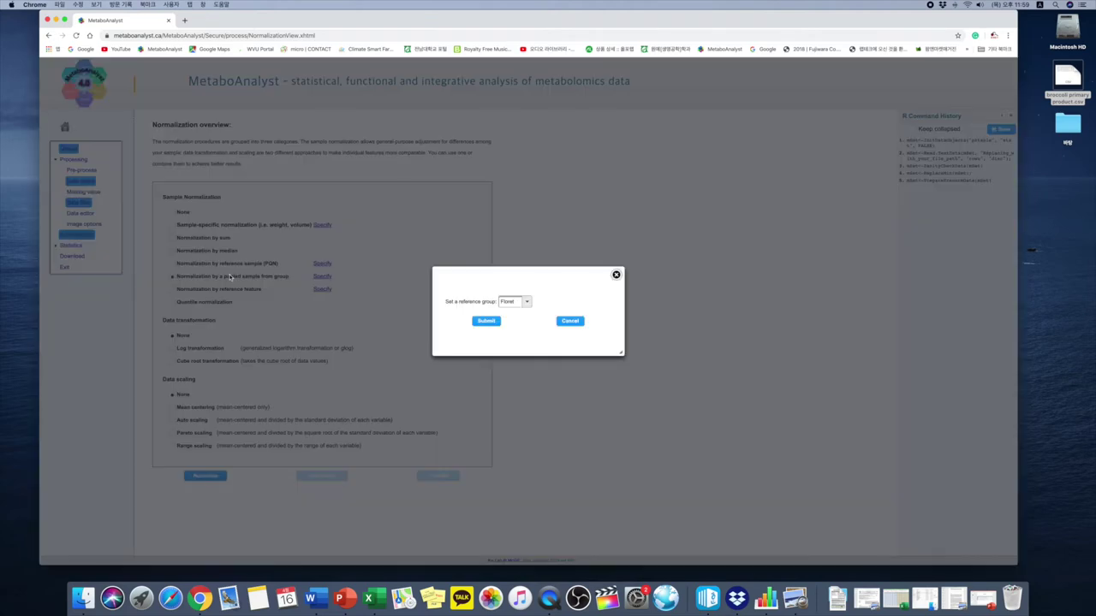
click(525, 302)
click(523, 327)
click(526, 302)
click(513, 339)
click(569, 321)
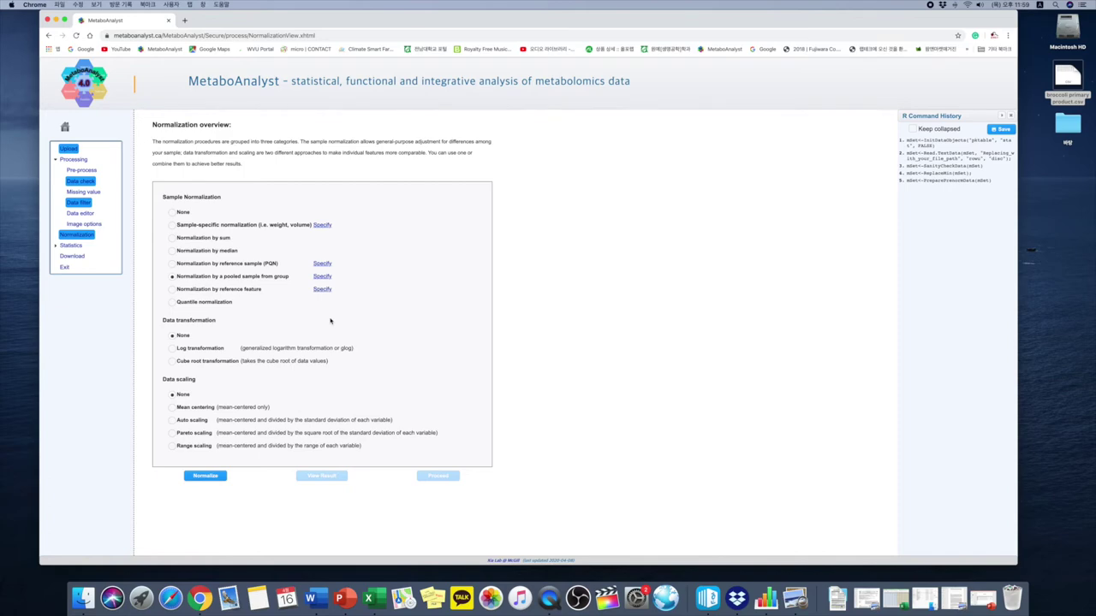
Set sample normalization to a reference feature, with Adonitol, IS as the reference
click(172, 290)
click(322, 289)
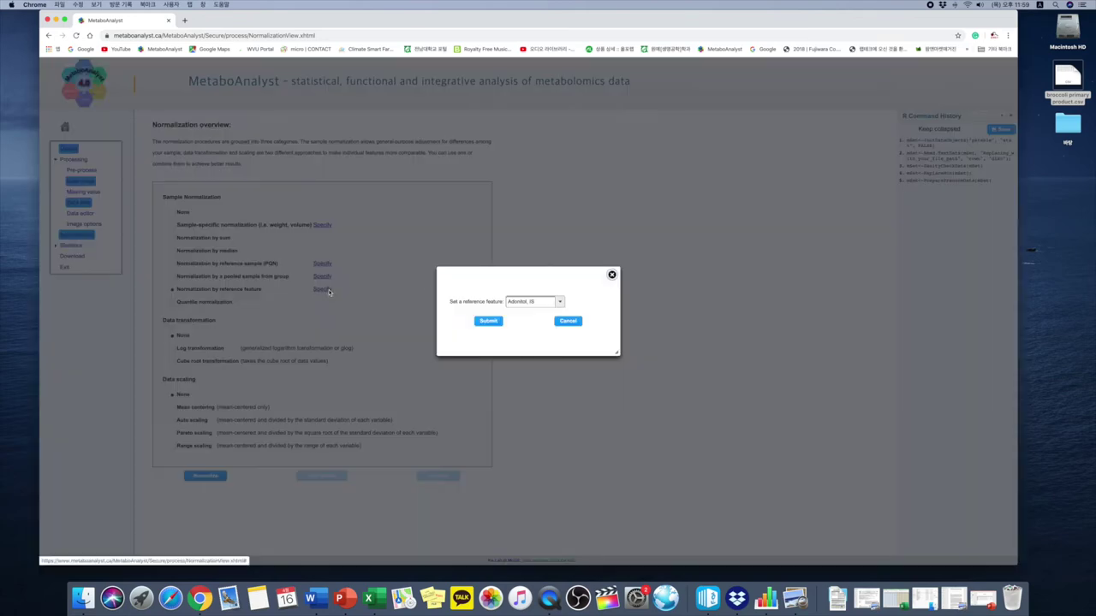
click(558, 303)
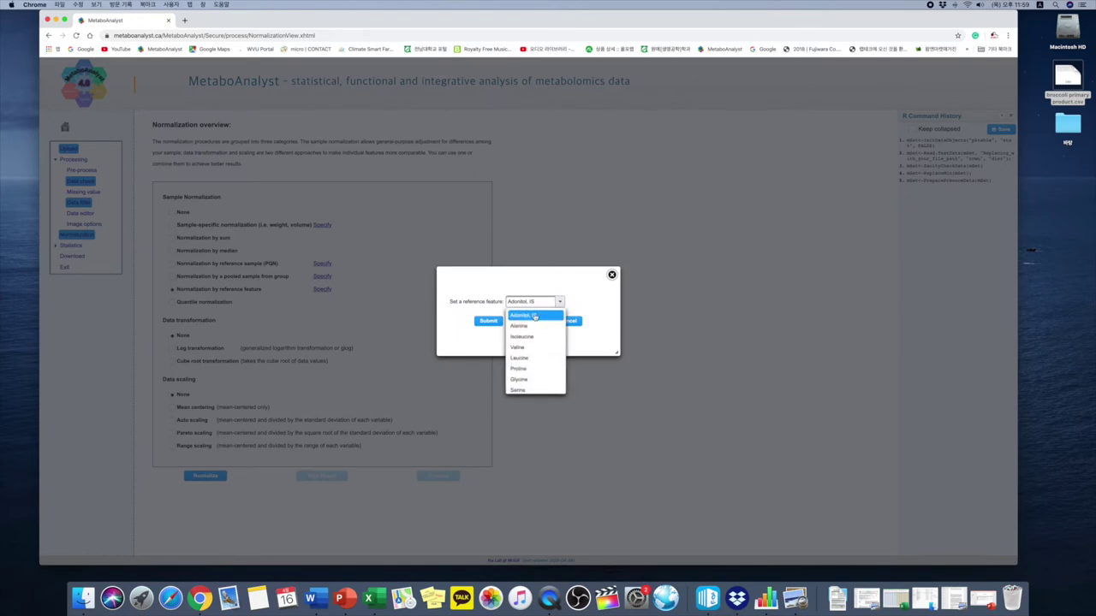
click(534, 316)
click(487, 321)
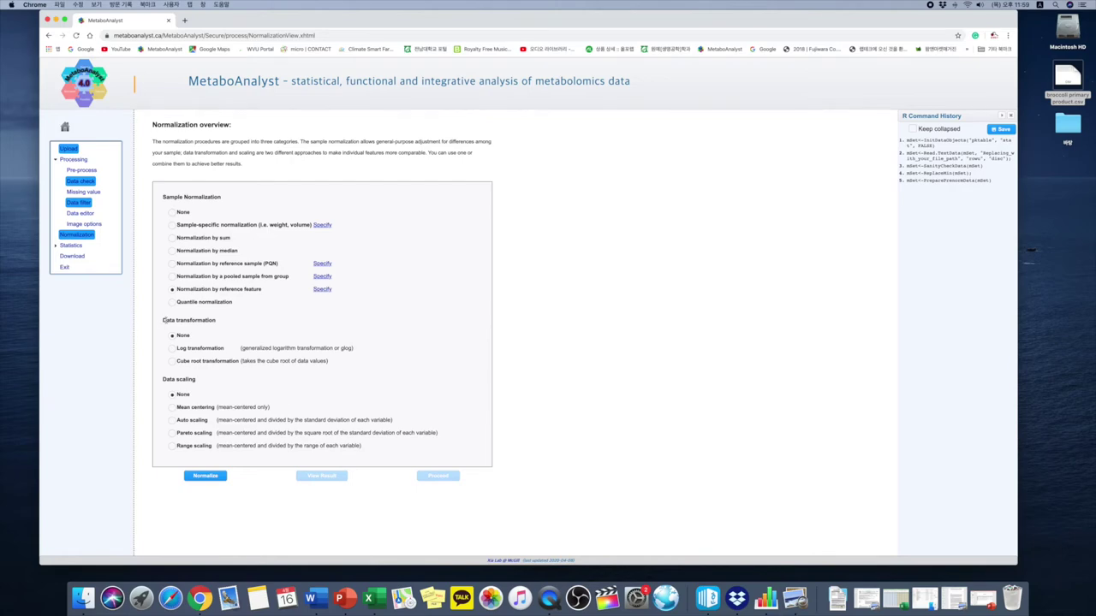
Look over the data transformation options and switch to the PowerPoint lecture presentation
drag(163, 320, 377, 360)
click(414, 367)
click(162, 320)
click(376, 360)
click(984, 597)
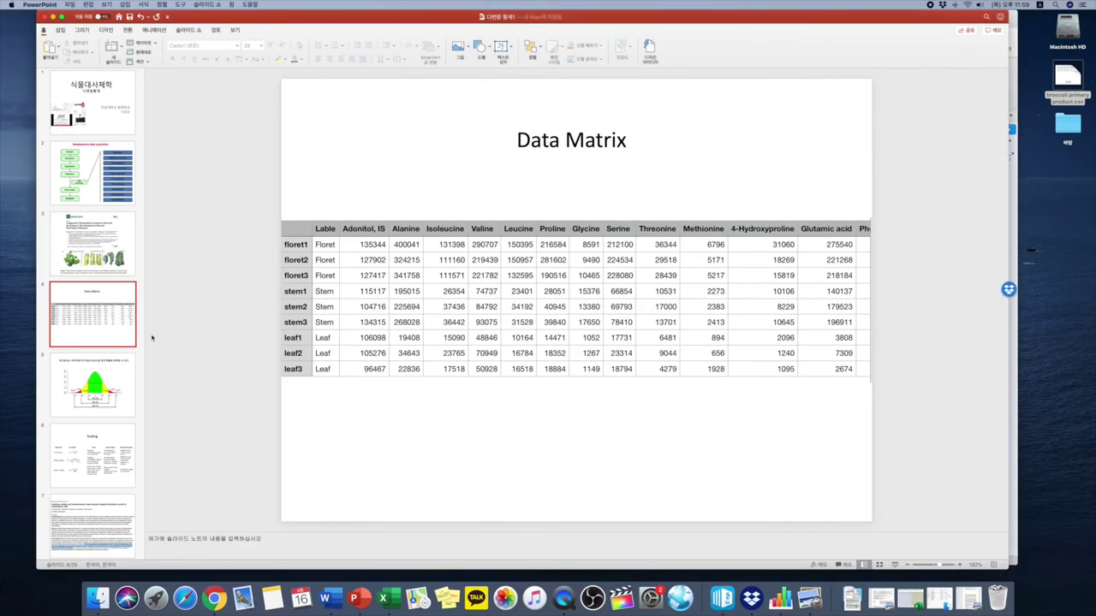